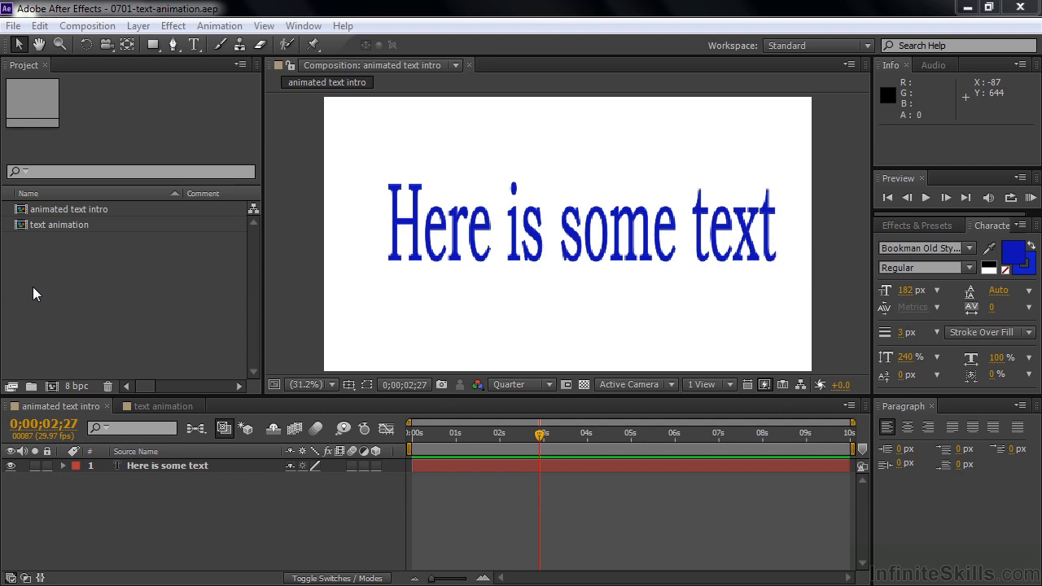
Step: Try adjusting the "Here is some text" layer's transform with position 223.3, 642.6, a scale of 97% and a slight negative rotation
click(63, 466)
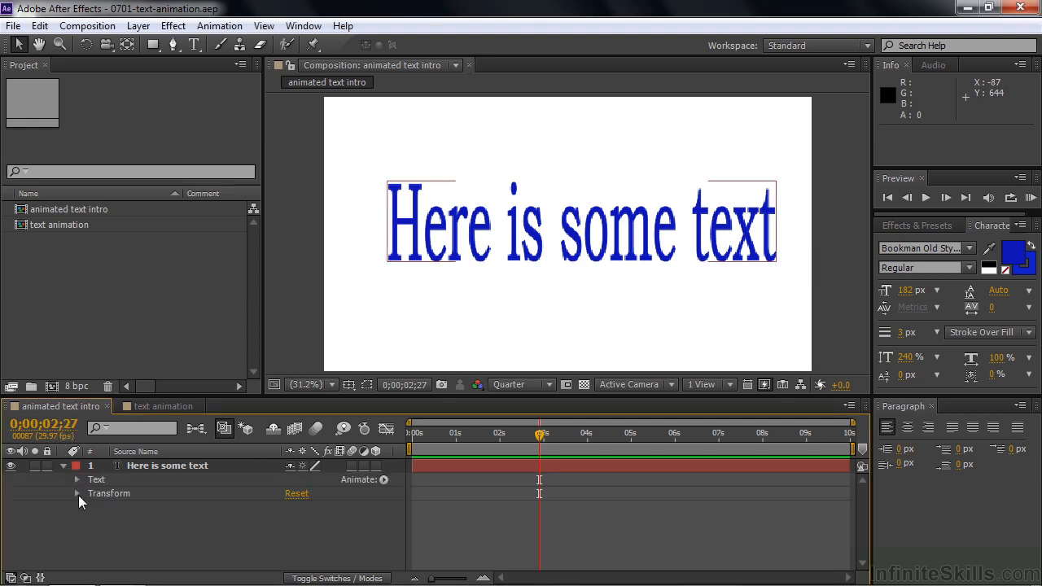
click(77, 494)
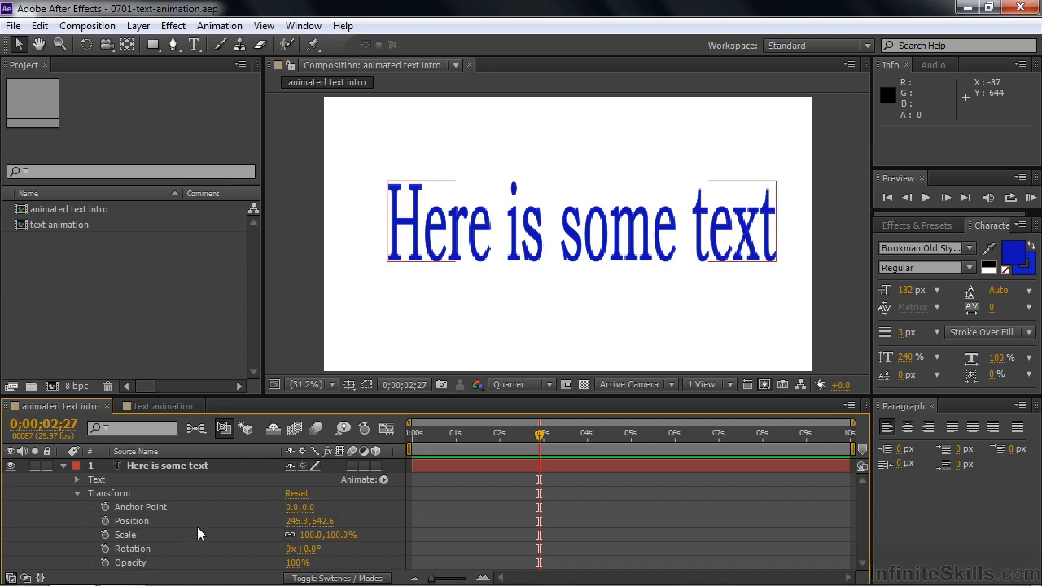
mouse_move(288, 528)
mouse_down()
mouse_move(297, 529)
mouse_move(267, 532)
mouse_move(291, 537)
mouse_up()
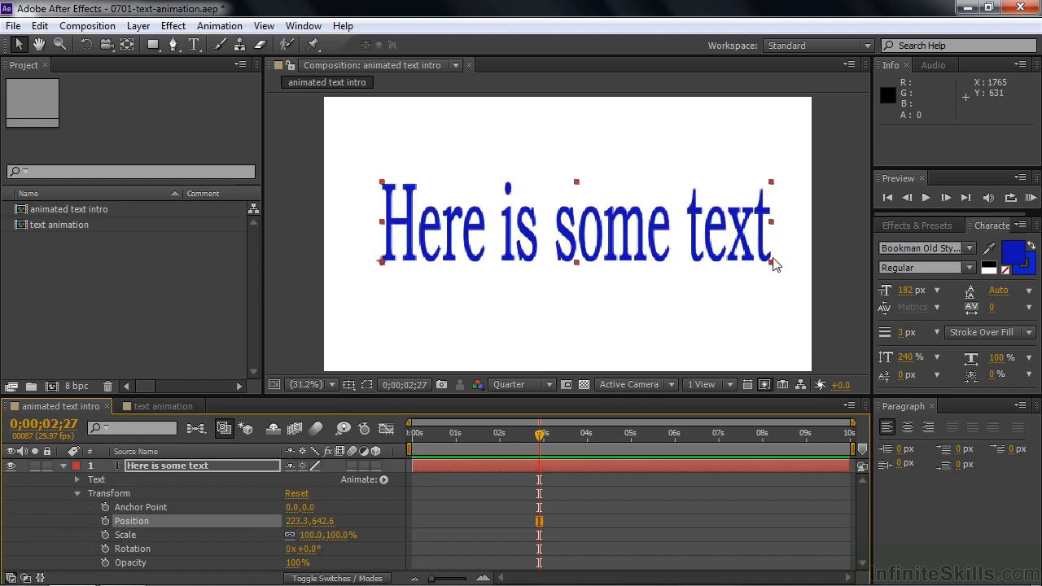
drag(308, 535, 309, 576)
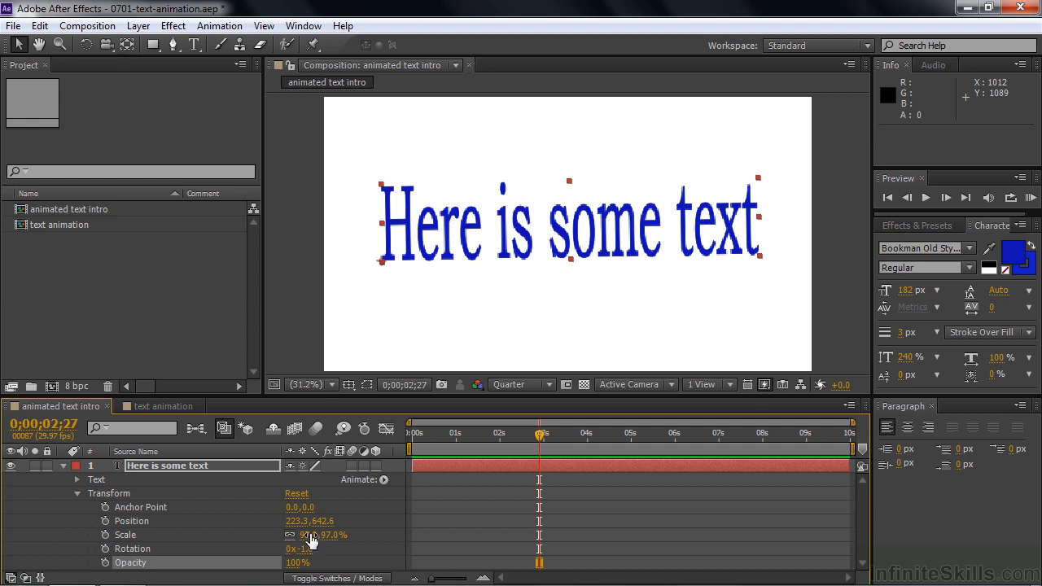
Step: Reset the text layer's transform properties and move the text back into the frame at about 210, 671
click(298, 493)
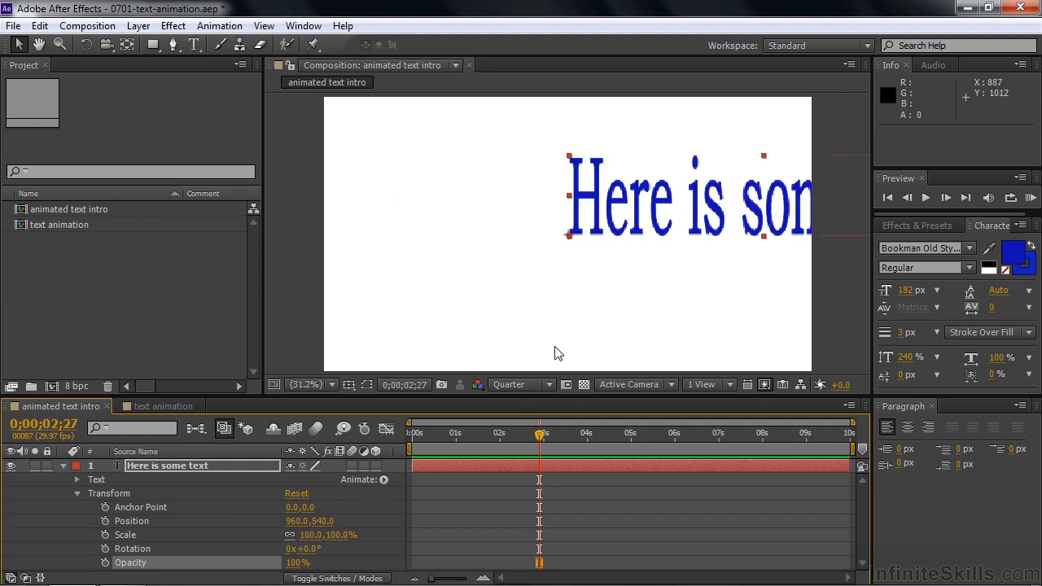
drag(647, 205, 452, 238)
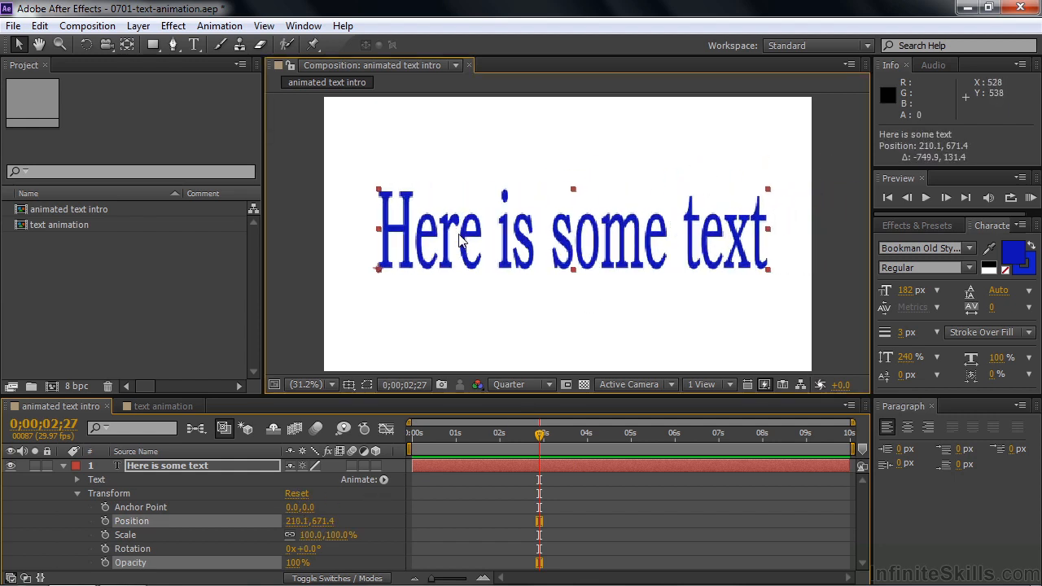
click(79, 495)
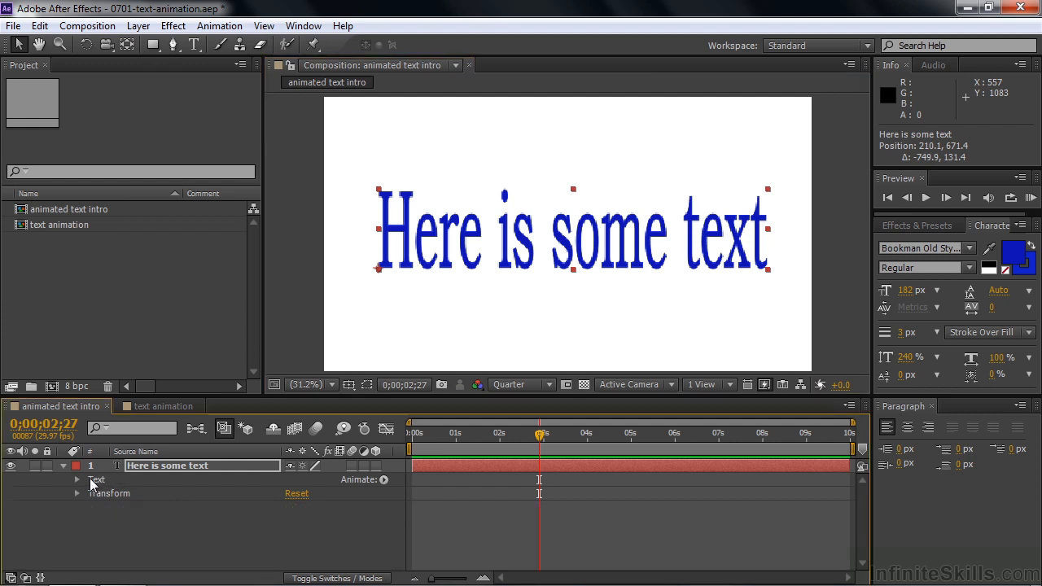
Step: Add a Fill Color RGB animator to the "Here is some text" layer
click(382, 480)
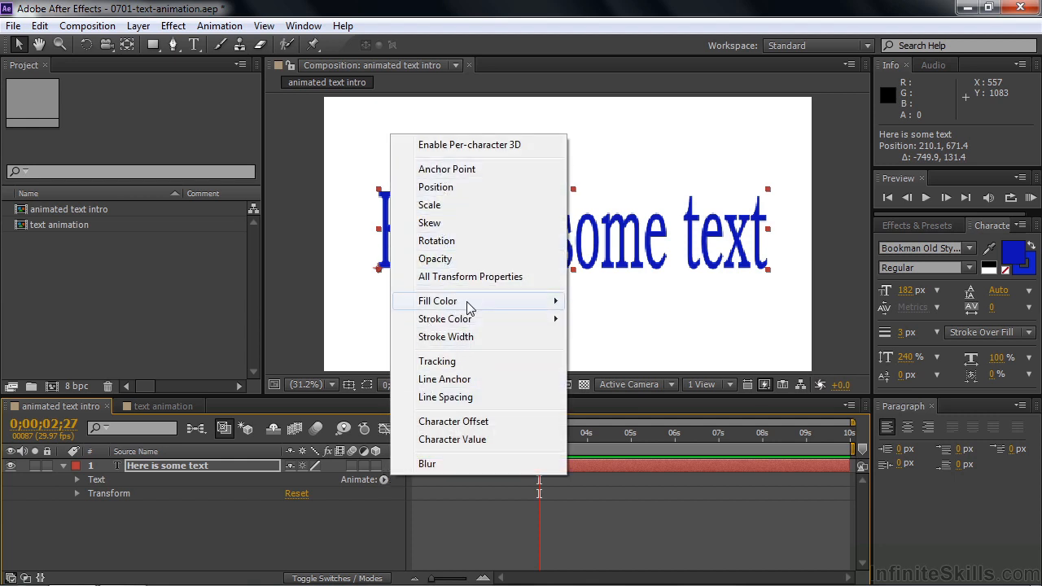
mouse_move(469, 308)
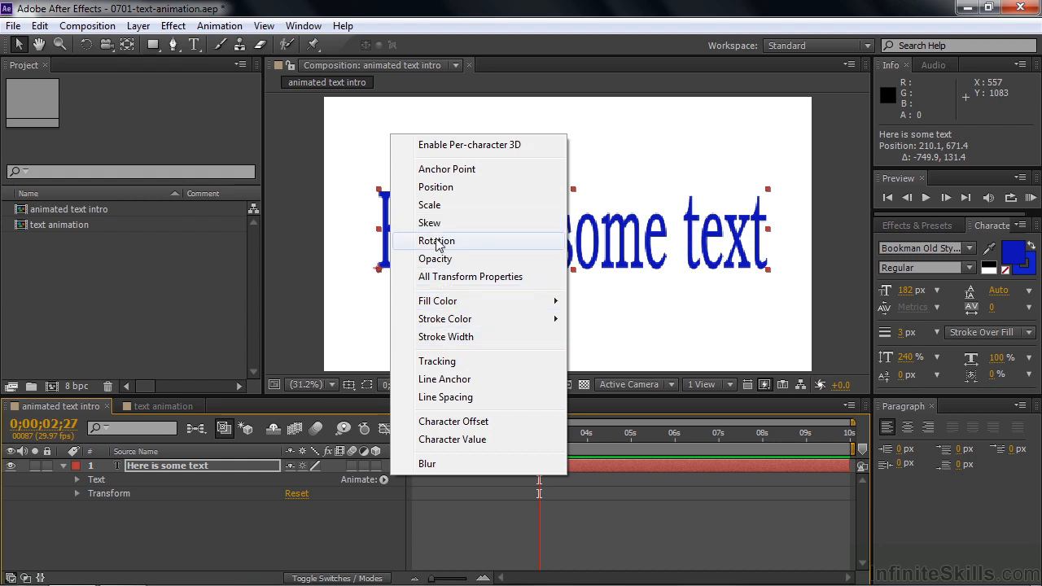
mouse_move(437, 303)
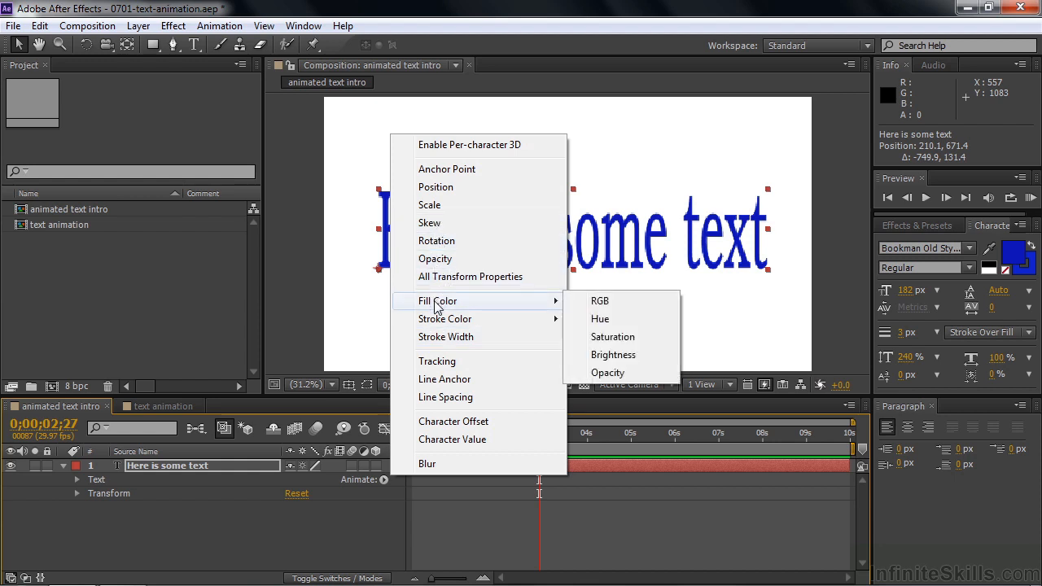
click(617, 309)
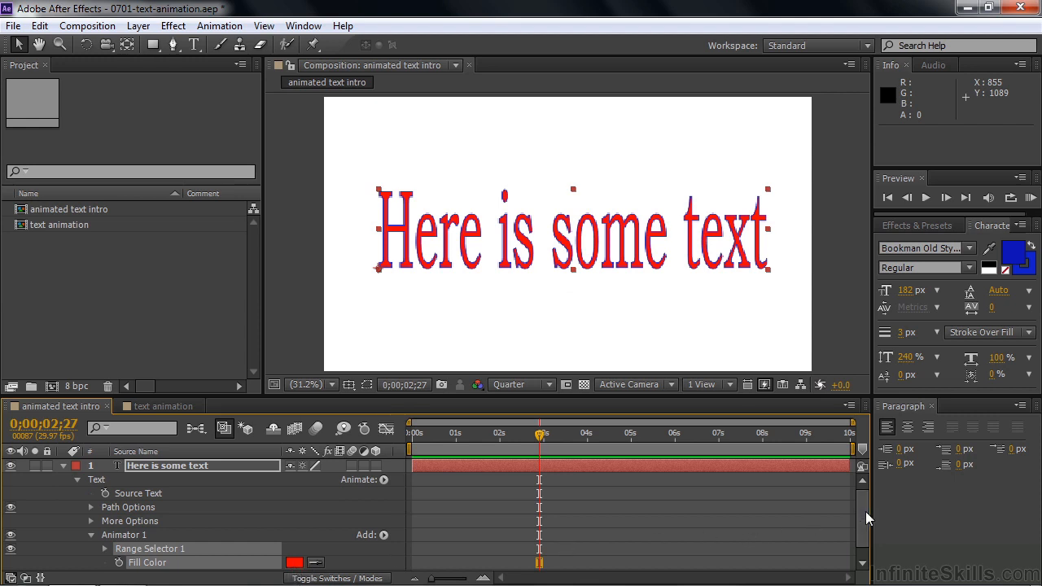
Step: Expand the animator's range selector and change the animator's fill color to green
drag(866, 509, 866, 527)
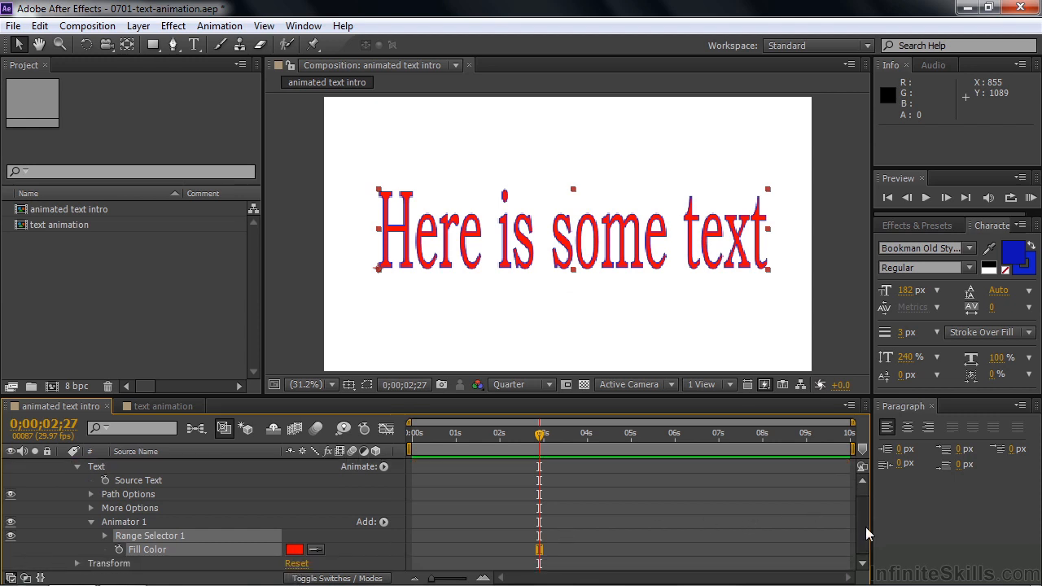
click(105, 535)
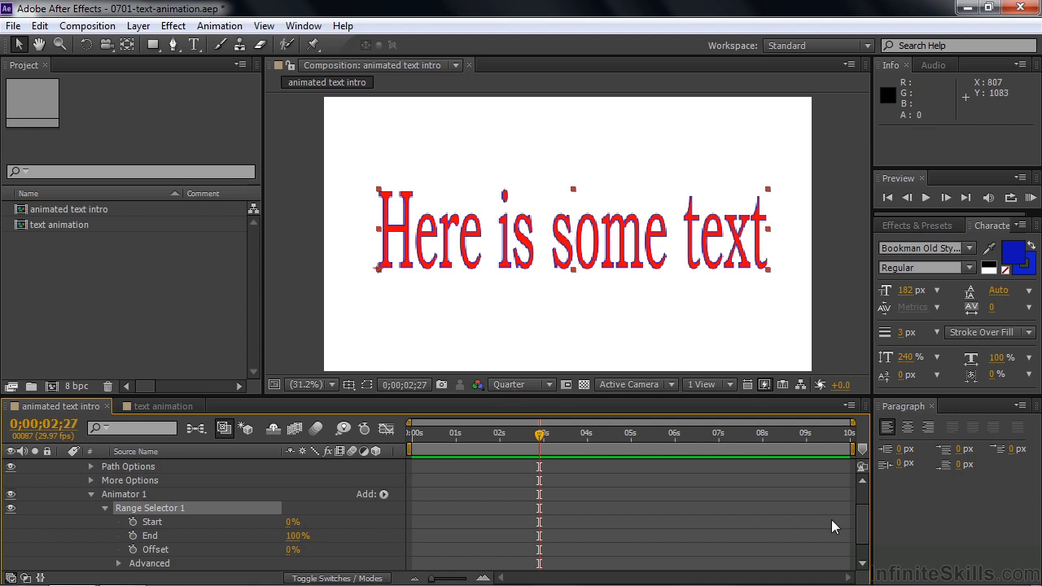
drag(861, 533, 860, 542)
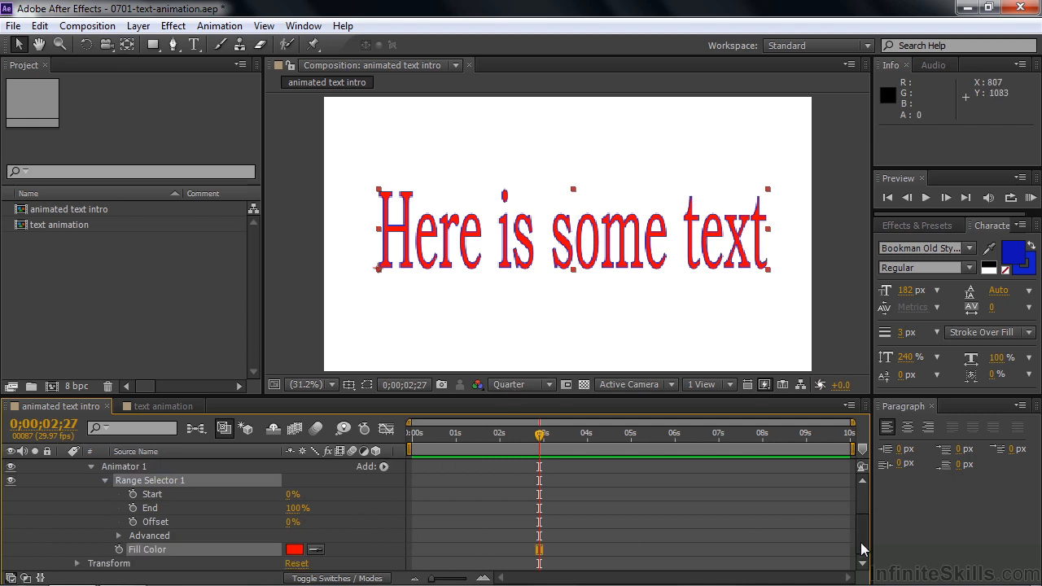
click(293, 551)
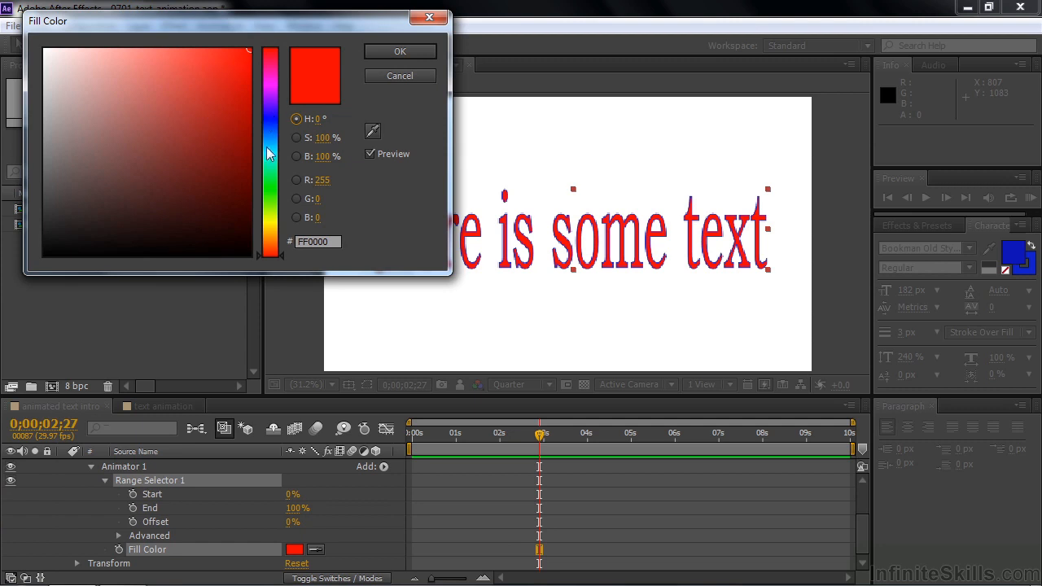
click(269, 198)
click(228, 98)
click(402, 56)
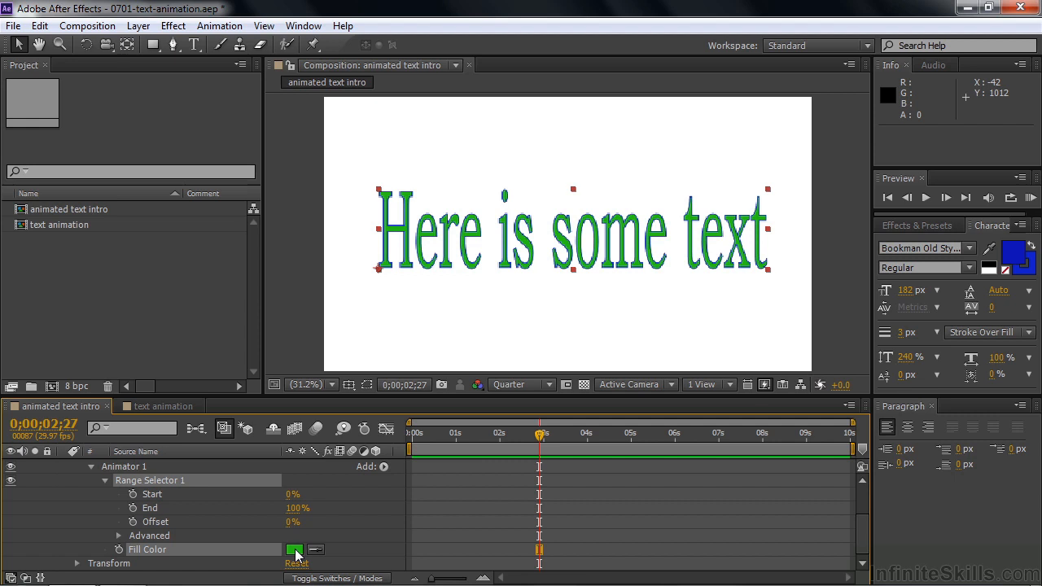
Step: Limit the range selector to the word "Here" with an End value of 24%, keeping the Offset at 0%
click(130, 466)
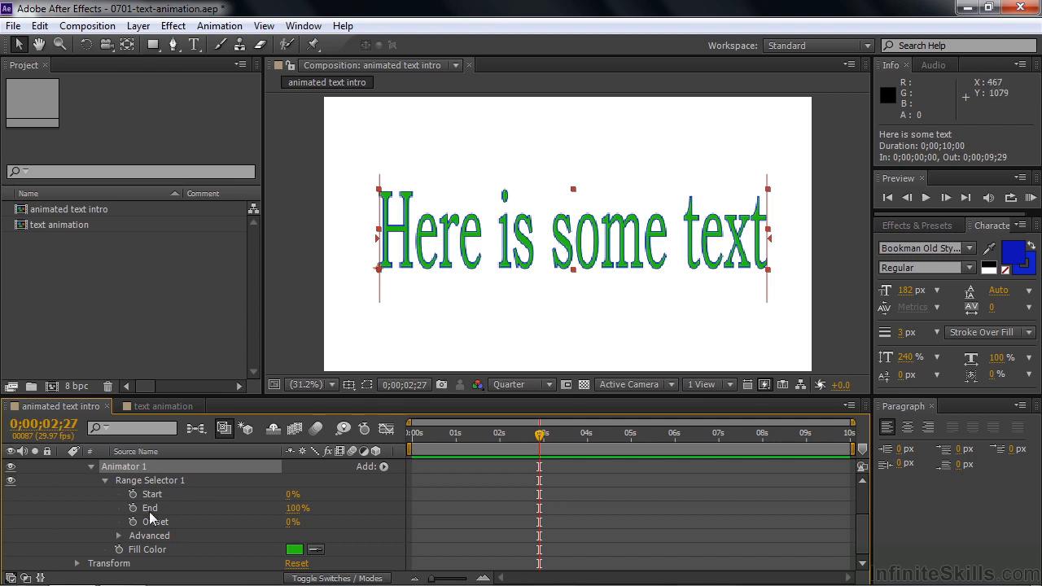
drag(771, 241, 482, 241)
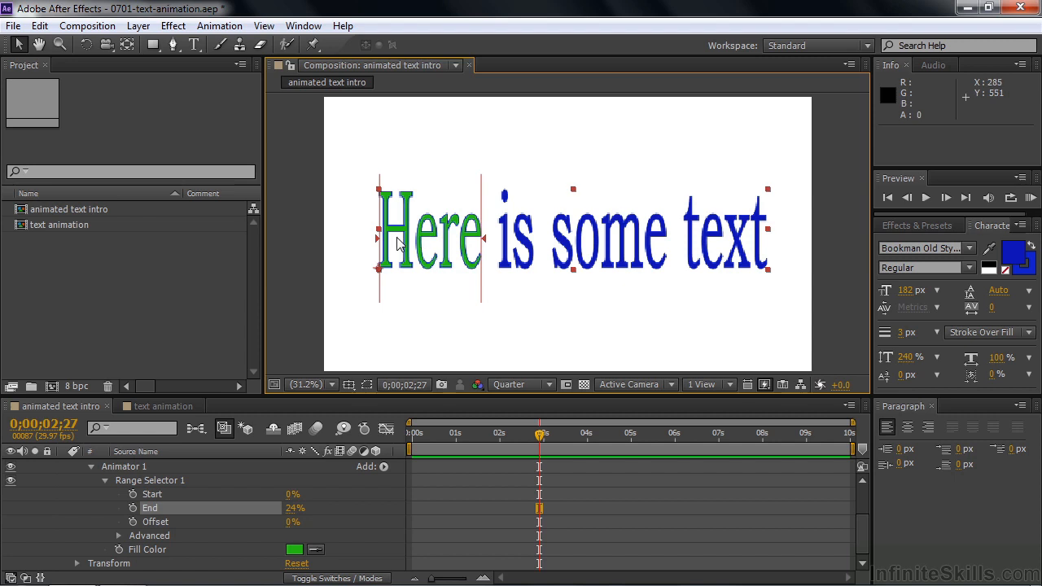
mouse_move(301, 522)
mouse_down()
mouse_move(342, 527)
mouse_move(299, 528)
mouse_up()
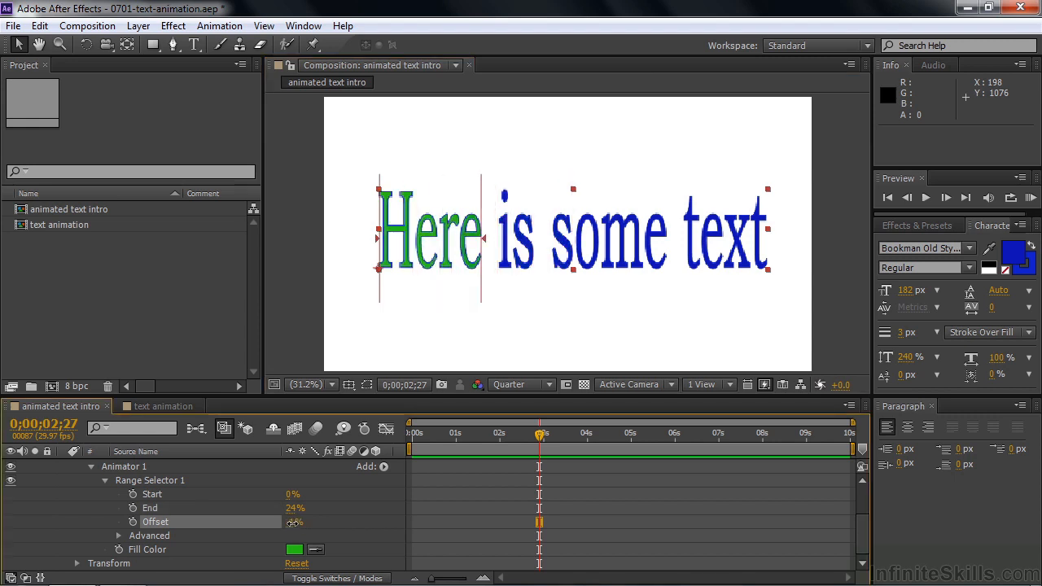
click(300, 524)
text(0)
click(260, 531)
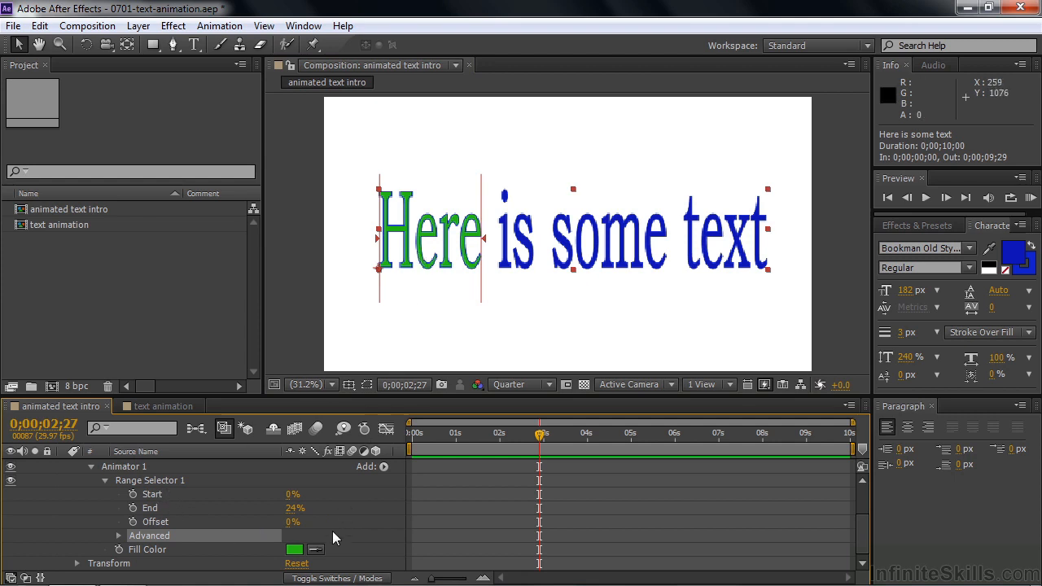
Step: Add an Opacity property of 39% to the animator, and set its range selector to Start 53%, End 34% and Offset 18%
click(383, 467)
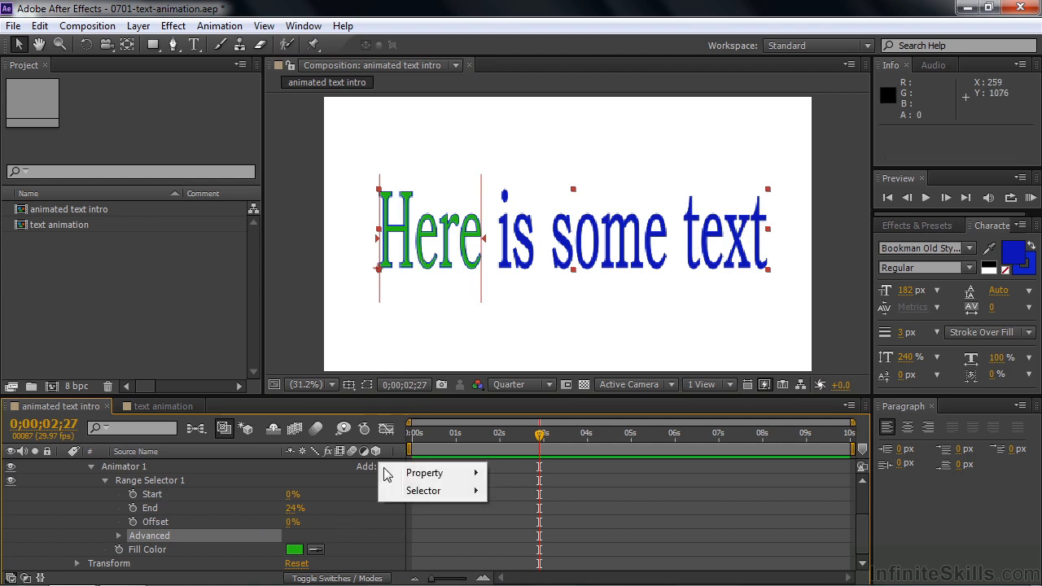
mouse_move(411, 475)
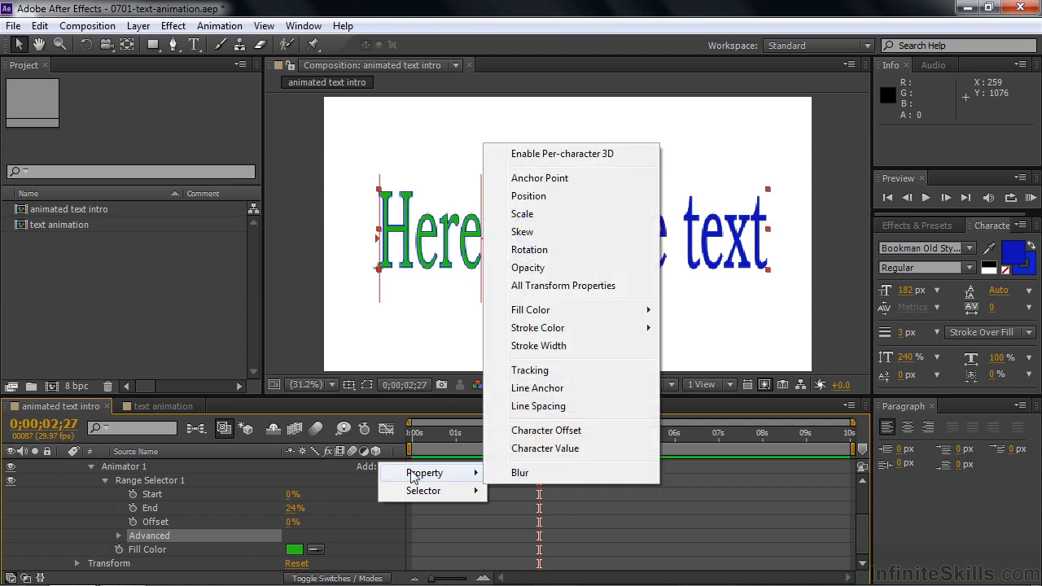
click(561, 269)
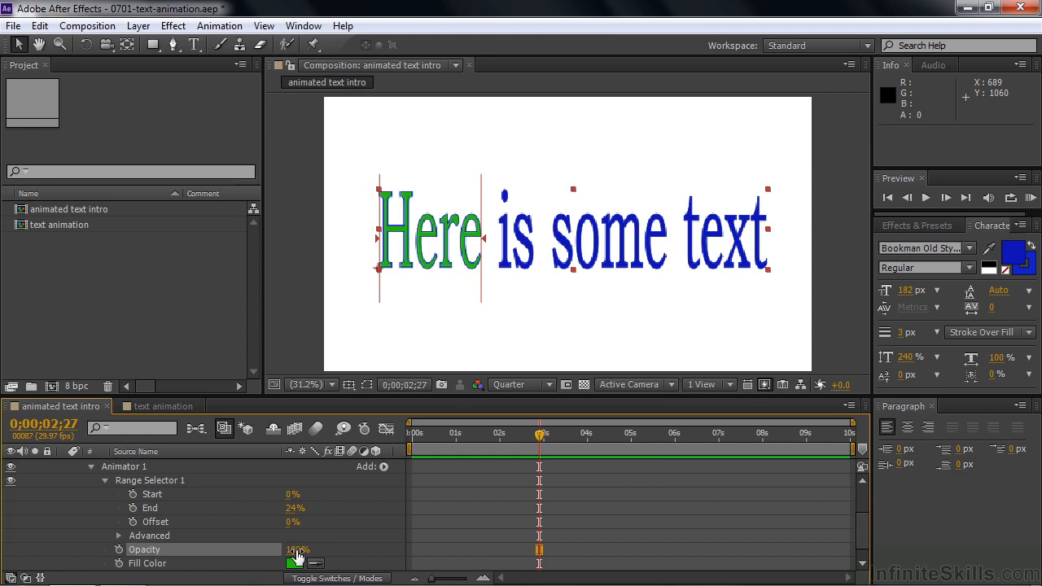
drag(293, 550, 251, 554)
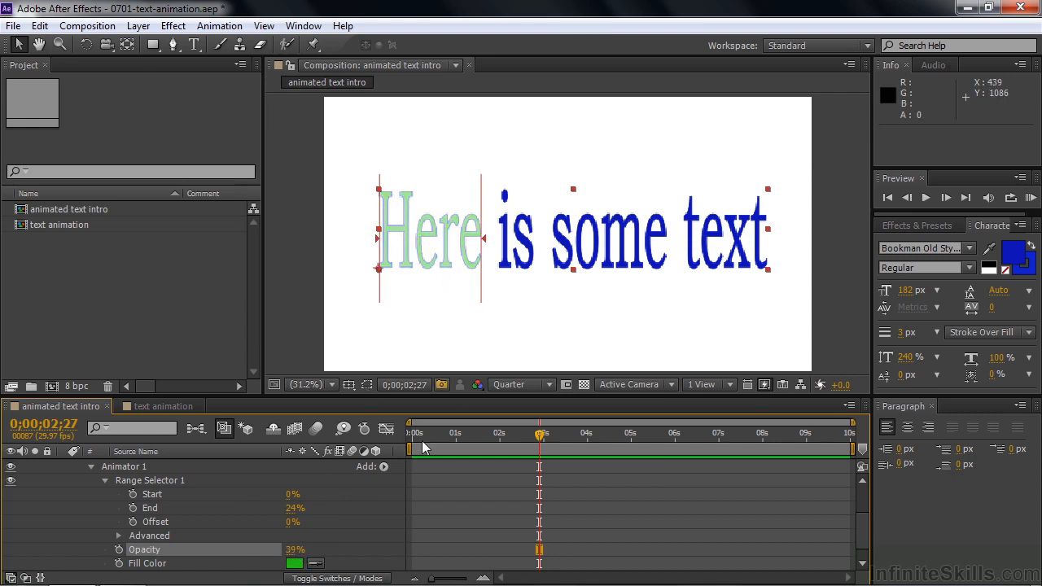
drag(289, 522, 286, 488)
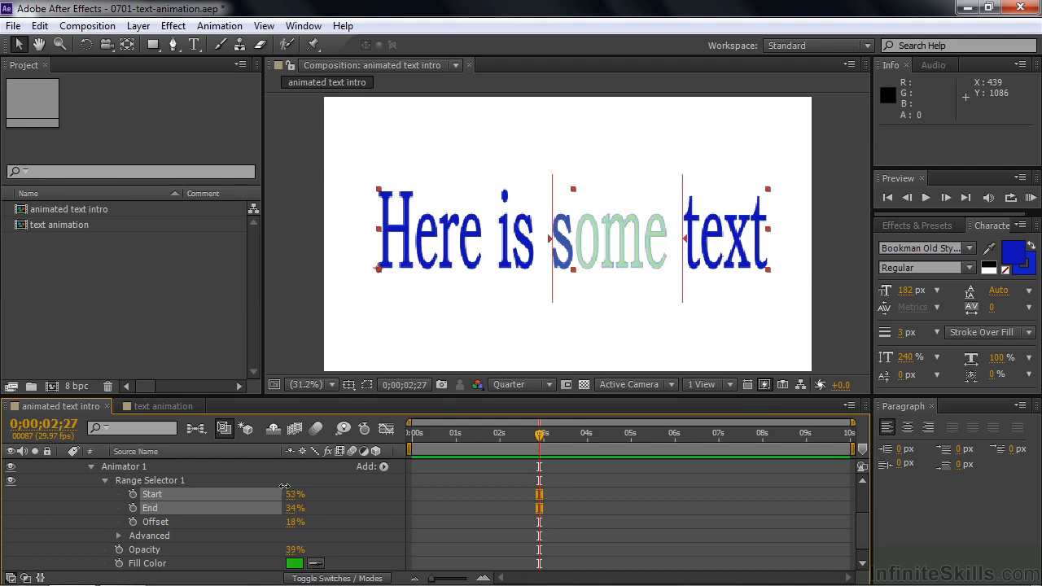
click(291, 494)
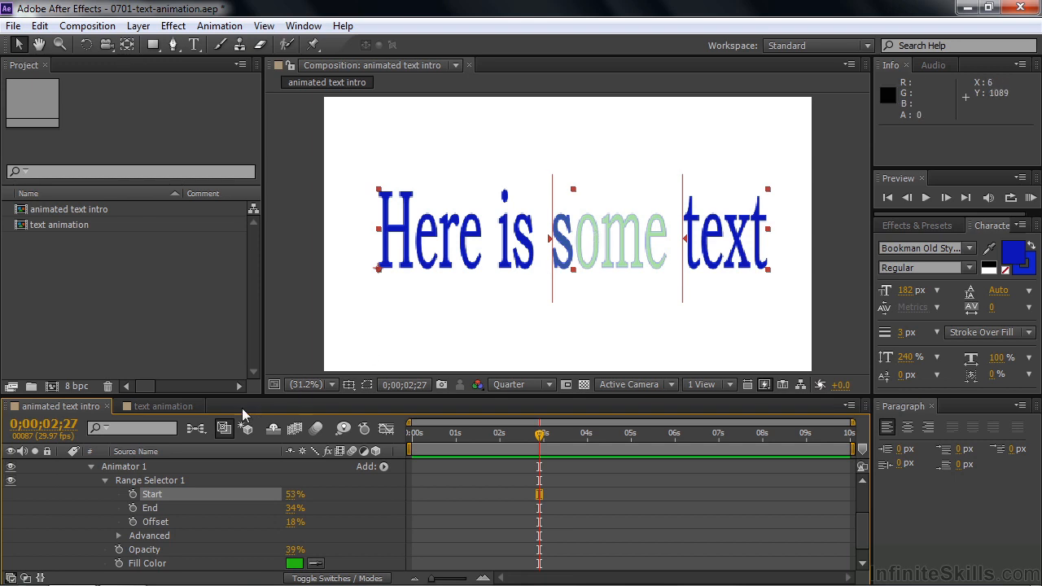
Step: Open the text animation composition and preview the first text animations from the start of the timeline
click(178, 404)
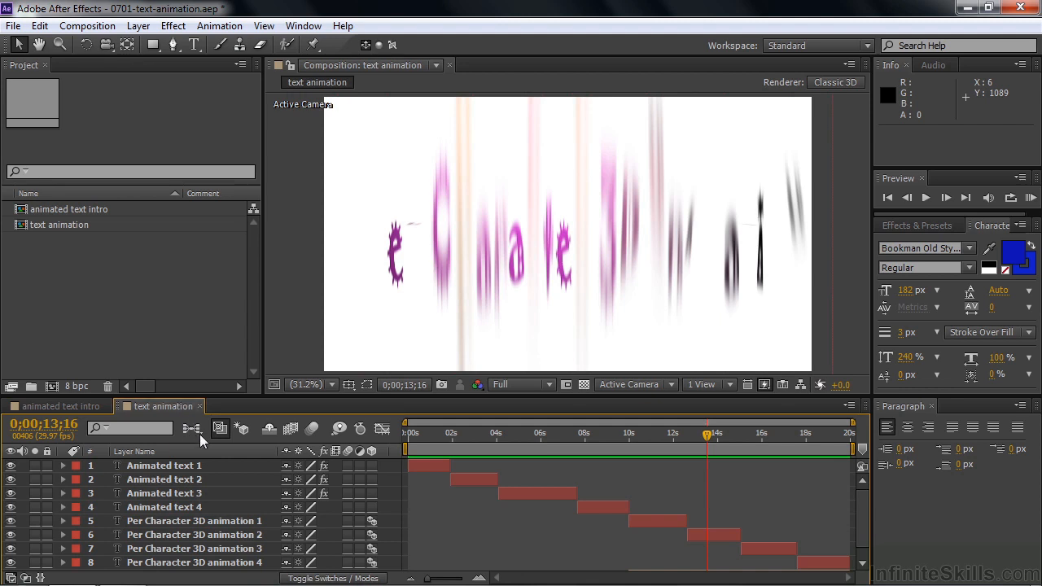
drag(708, 433, 323, 453)
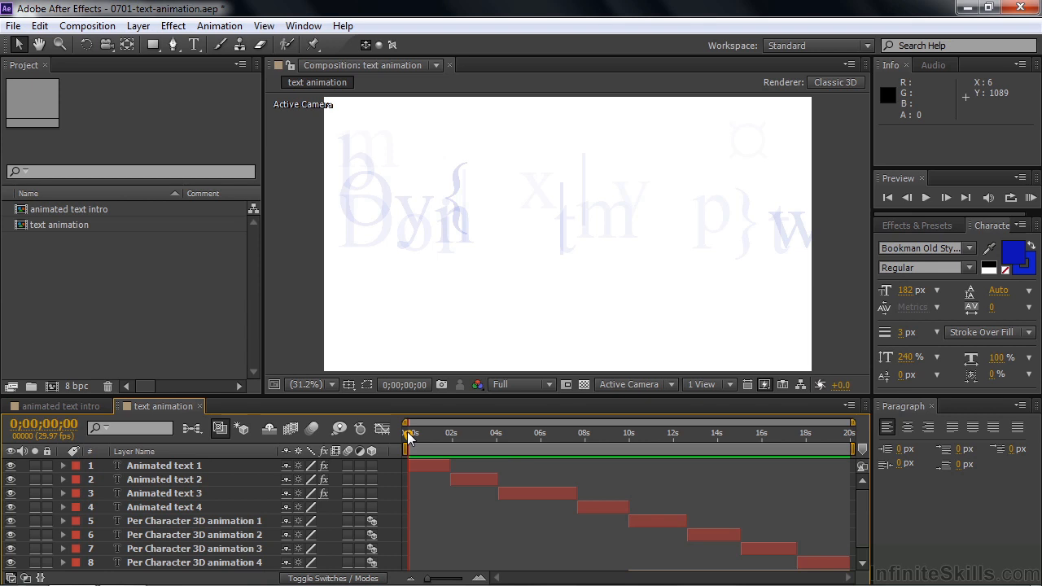
key(space)
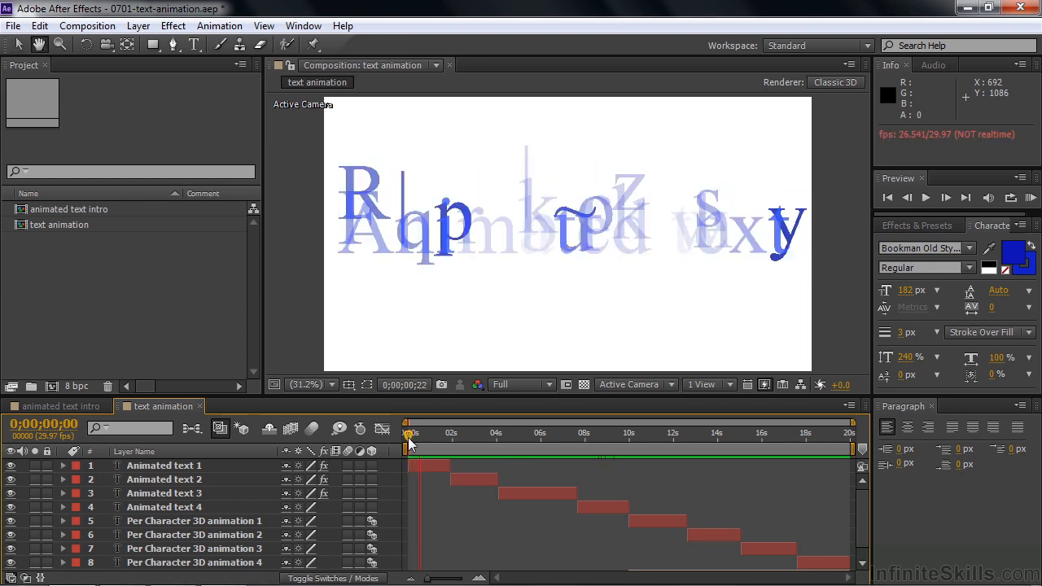
mouse_move(416, 444)
mouse_down()
mouse_move(425, 436)
mouse_move(410, 438)
mouse_move(425, 446)
mouse_up()
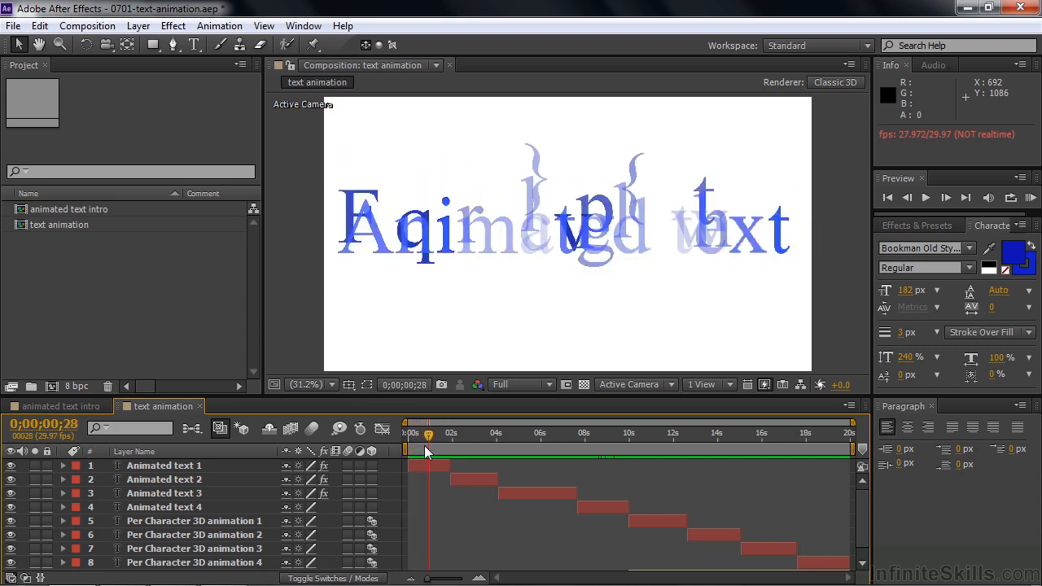
click(418, 469)
key(space)
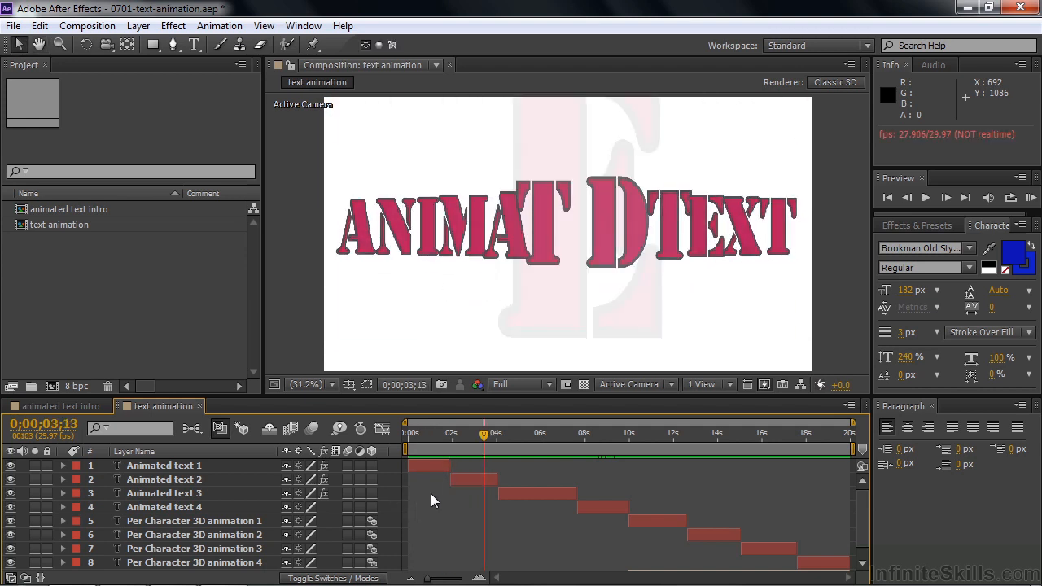
Step: Preview the composition from 0;00;02;18 through the third animated text, and inspect the fourth one around 0;00;08;00
mouse_move(482, 437)
mouse_down()
mouse_move(460, 436)
mouse_move(466, 447)
mouse_up()
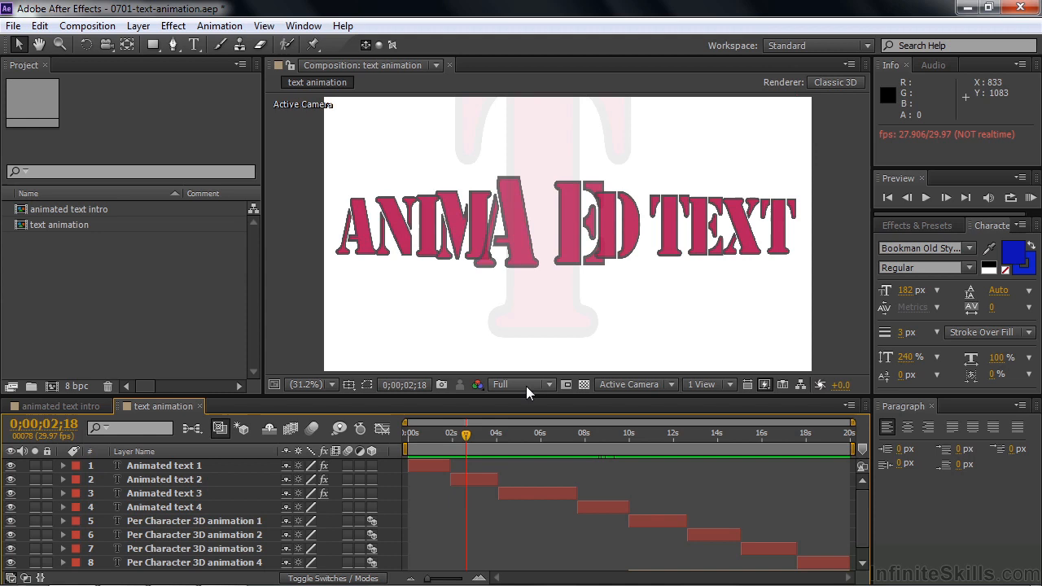
key(space)
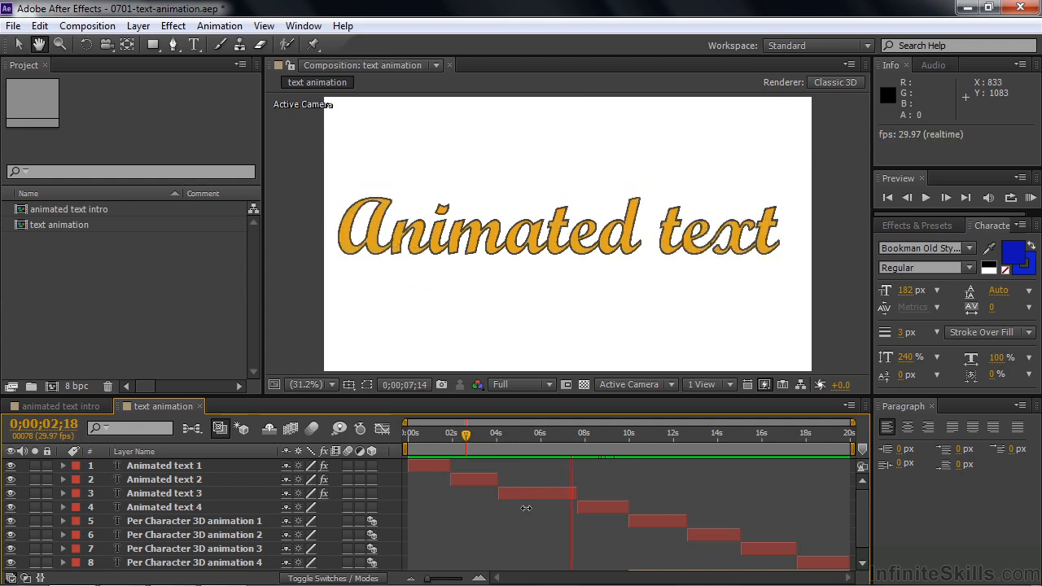
key(space)
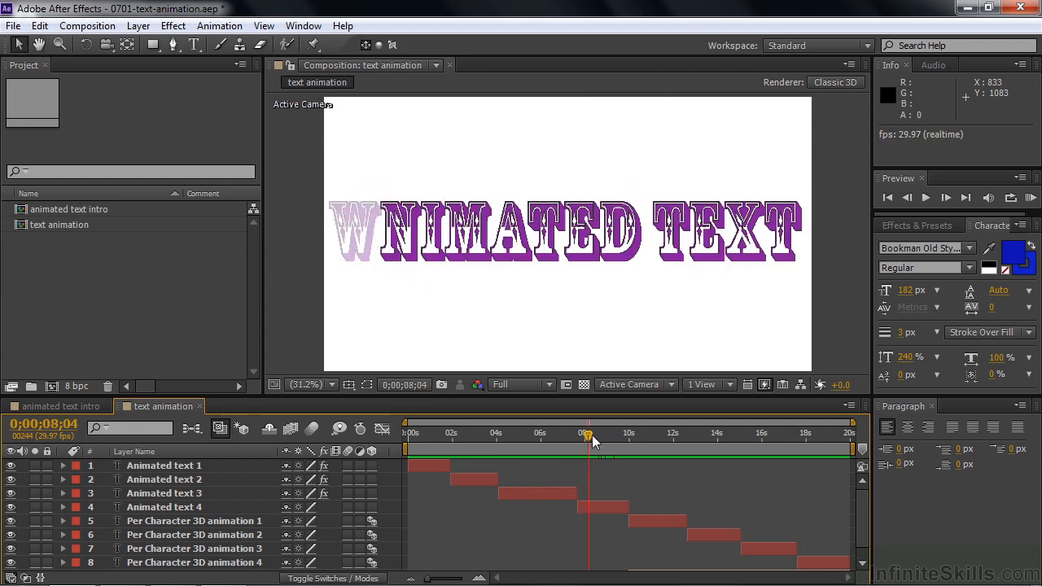
mouse_move(591, 438)
mouse_down()
mouse_move(619, 440)
mouse_move(586, 440)
mouse_up()
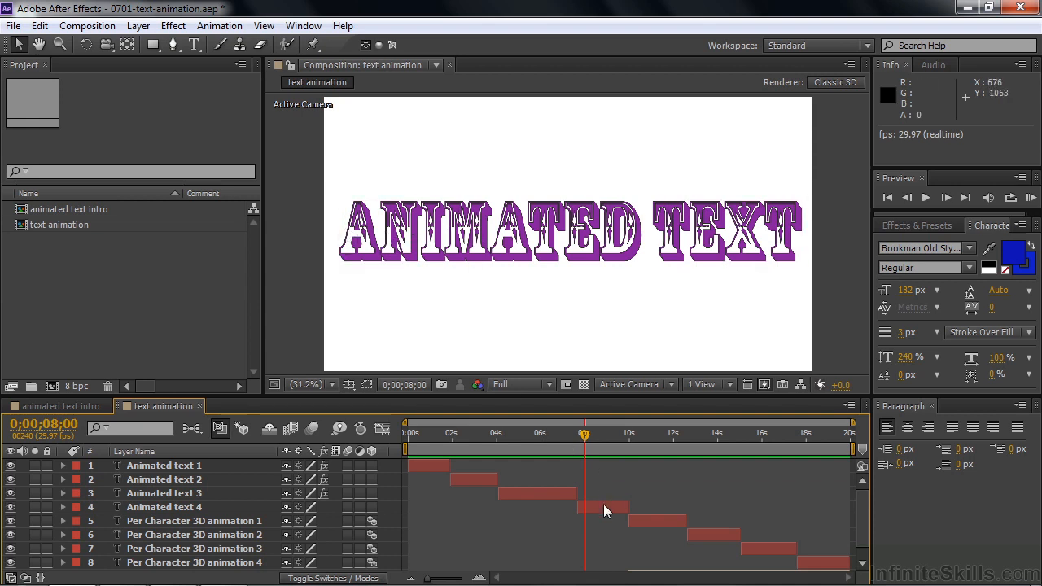
Step: Expand the properties of Animated text 4 and scrub from 0;00;08;00 to 0;00;08;20 to examine the range selector's animated End value
click(63, 507)
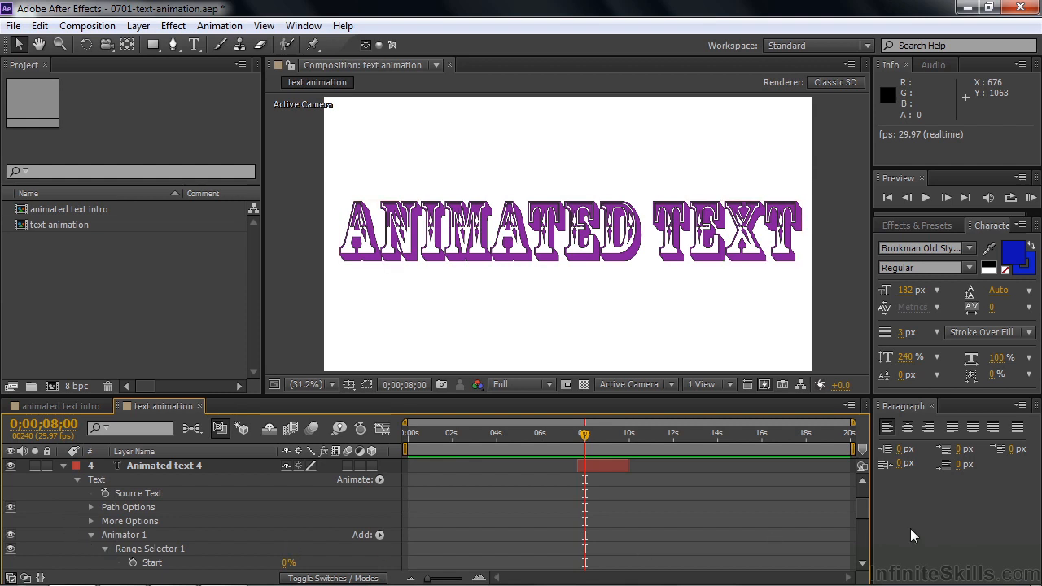
drag(864, 507, 863, 521)
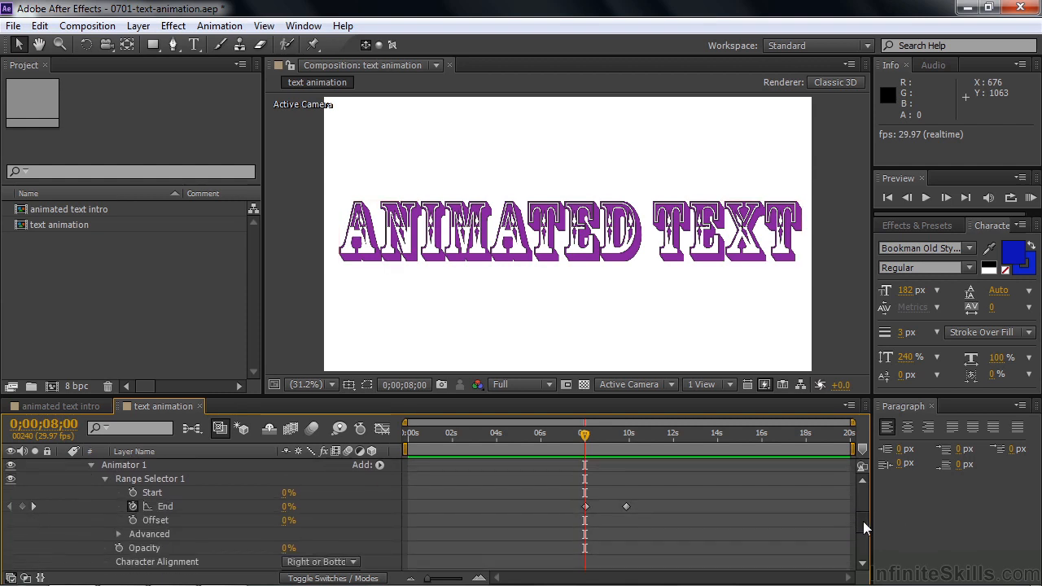
mouse_move(585, 434)
mouse_down()
mouse_move(613, 441)
mouse_move(586, 435)
mouse_up()
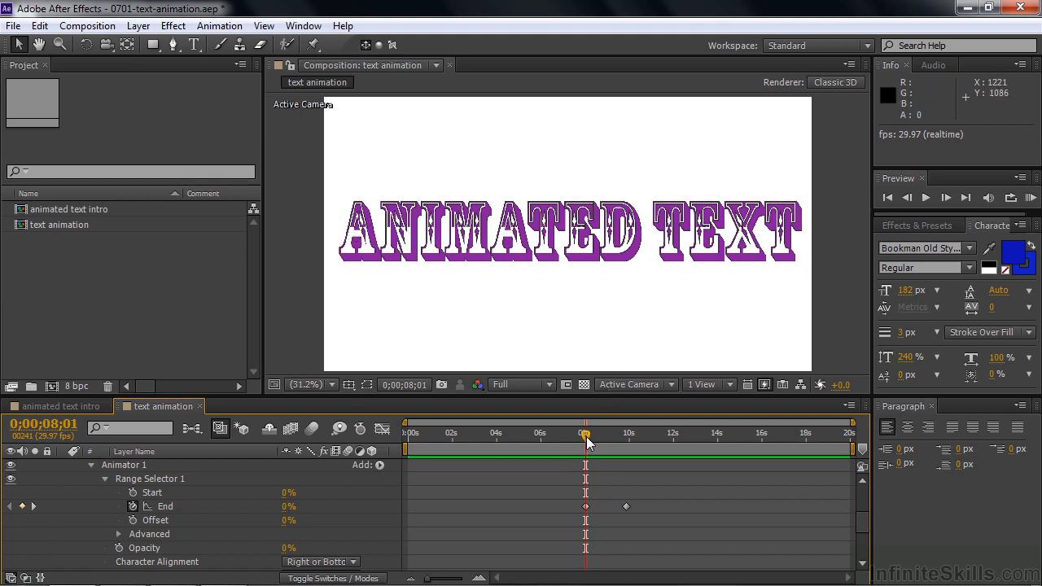
drag(588, 441, 595, 438)
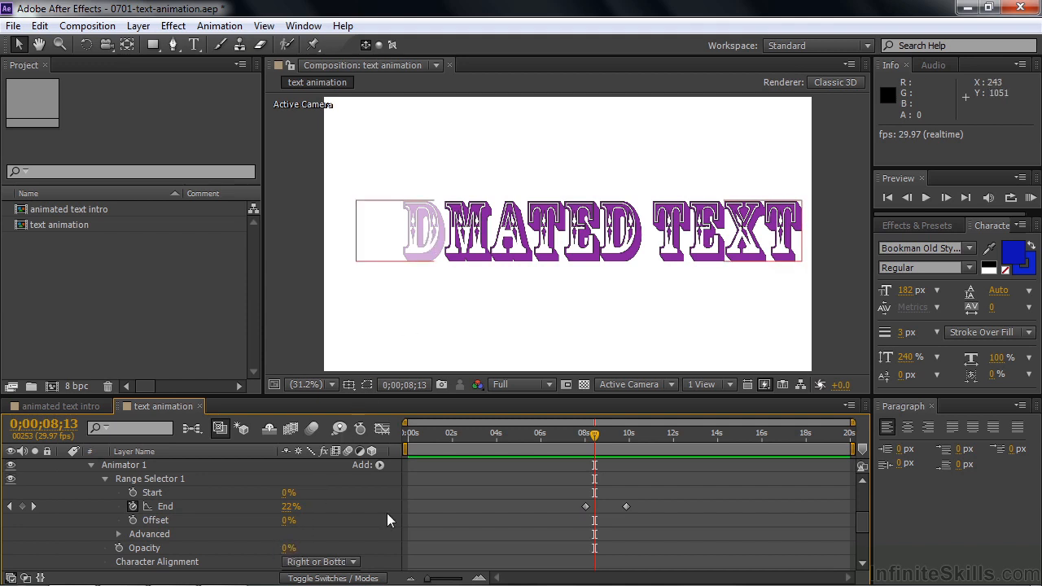
mouse_move(601, 434)
mouse_down()
mouse_move(614, 438)
mouse_move(602, 437)
mouse_up()
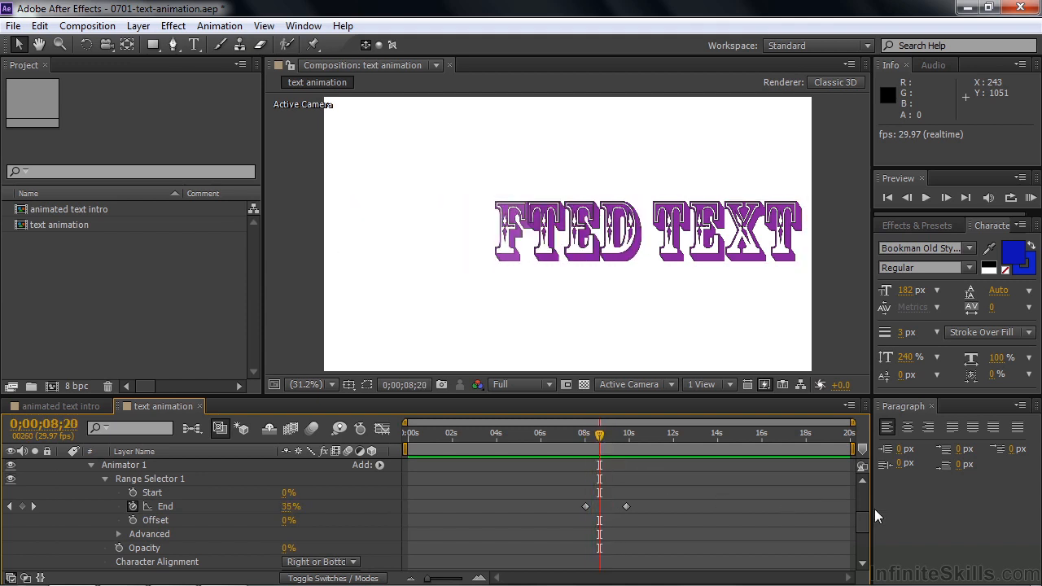
Step: Set the Character Offset of Animated text 4 to 0 and check the letters at 0;00;08;13
drag(868, 523, 863, 536)
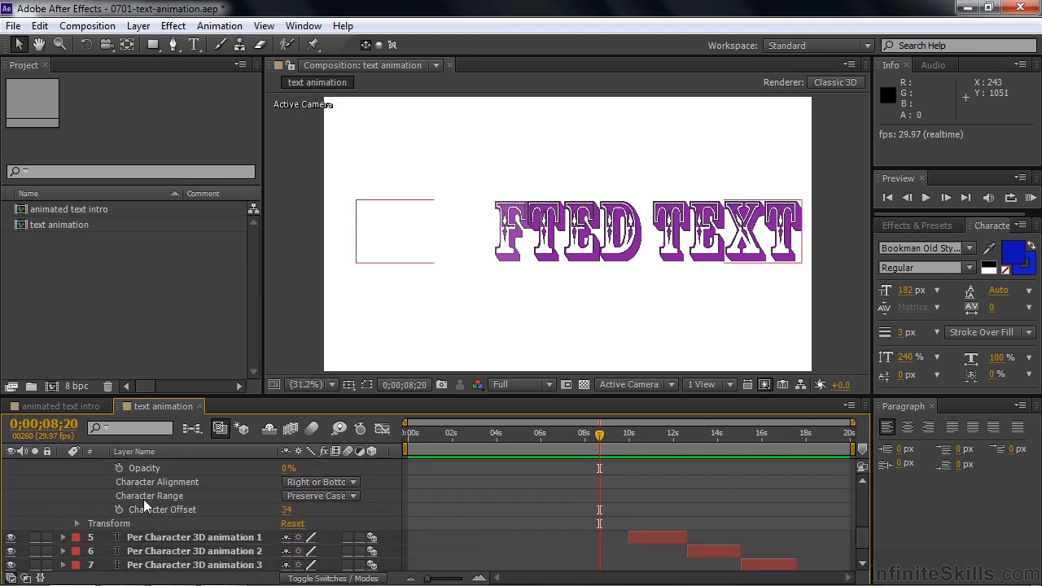
click(288, 510)
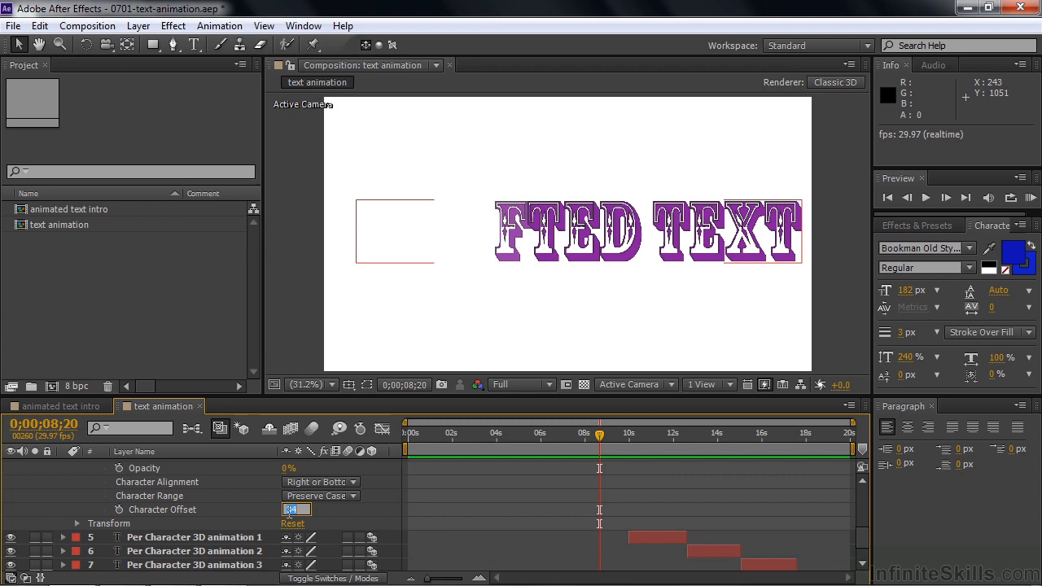
key(Return)
mouse_move(599, 440)
mouse_down()
mouse_move(581, 440)
mouse_move(600, 441)
mouse_move(592, 447)
mouse_up()
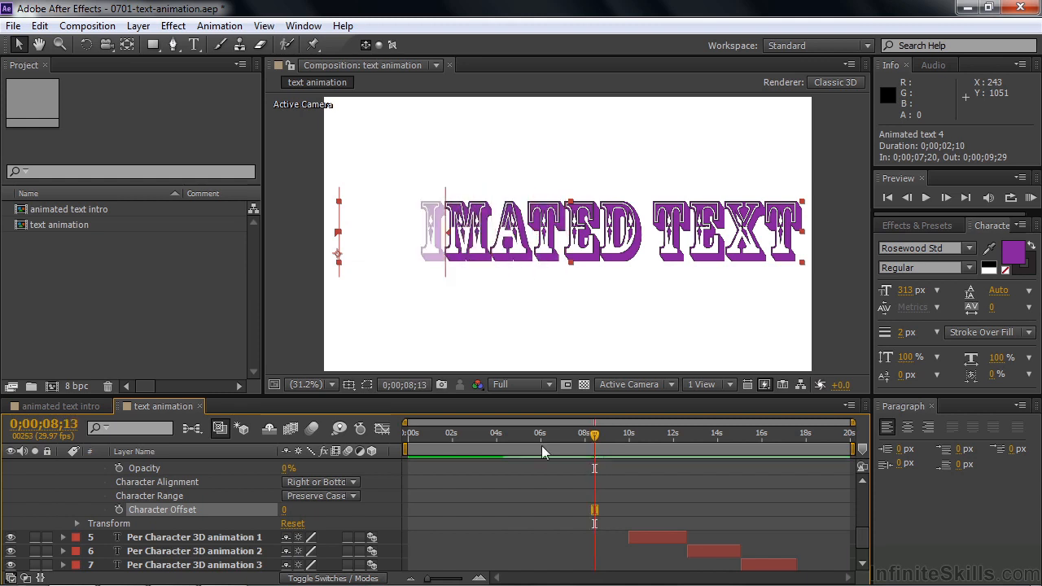
Step: Set the Character Offset of Animated text 4 to 31, preview its animation up to 0;00;09;17, and collapse the layer
drag(286, 513, 314, 514)
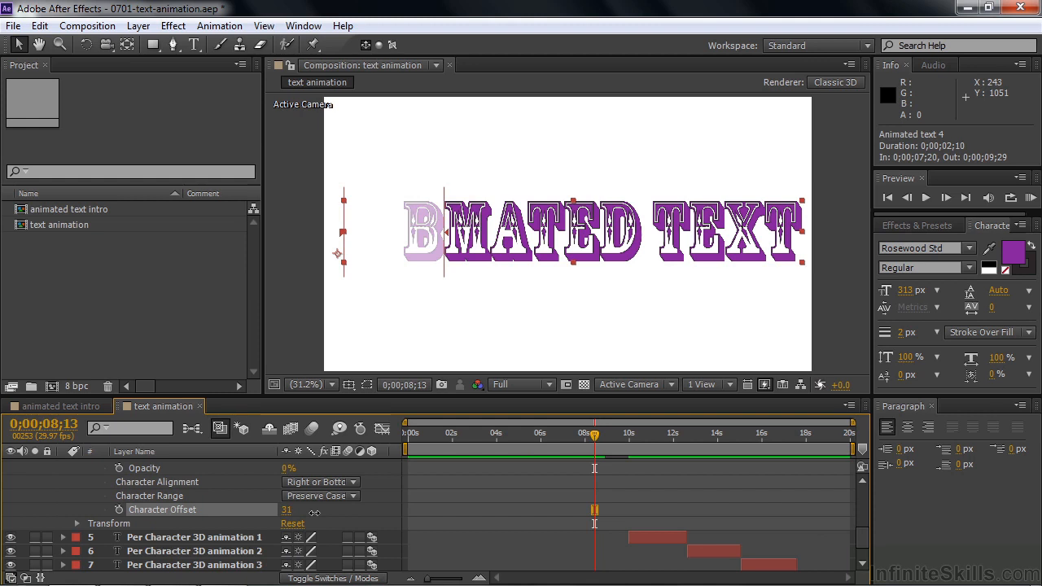
mouse_move(597, 438)
mouse_down()
mouse_move(578, 438)
mouse_move(605, 444)
mouse_move(592, 446)
mouse_up()
drag(863, 544, 863, 529)
drag(599, 438, 586, 438)
key(space)
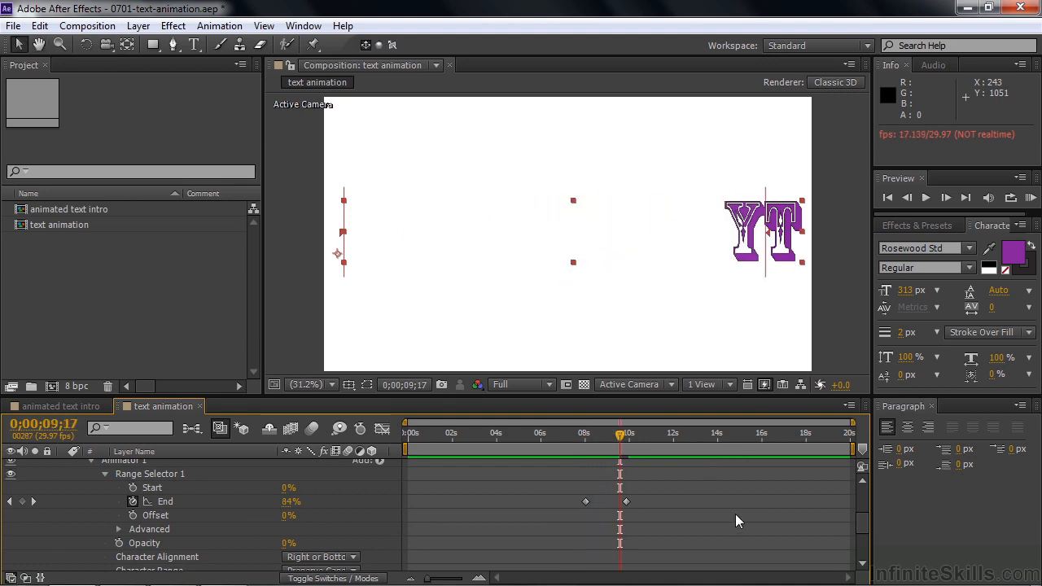
drag(862, 531, 839, 506)
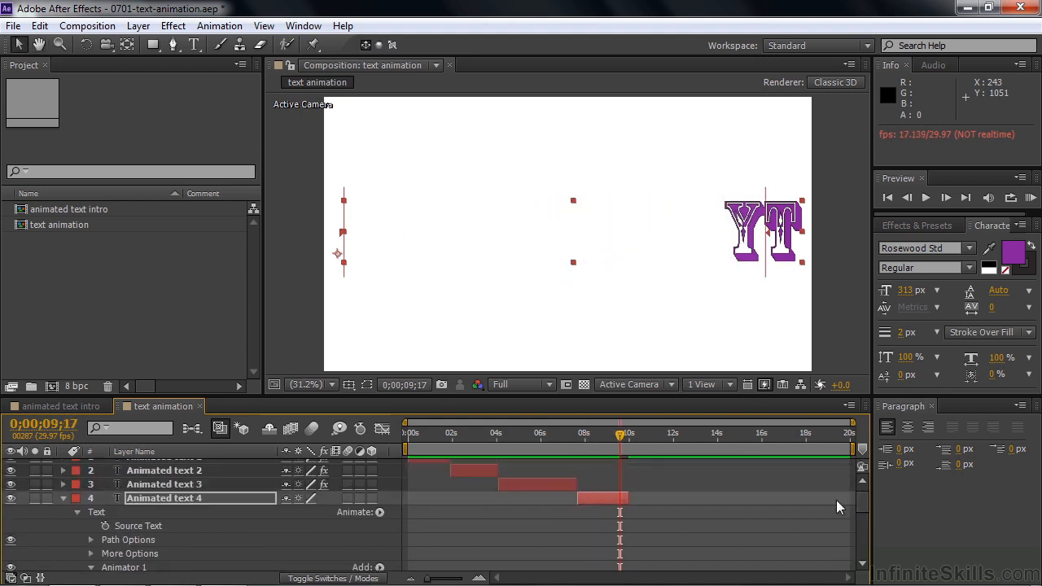
click(64, 500)
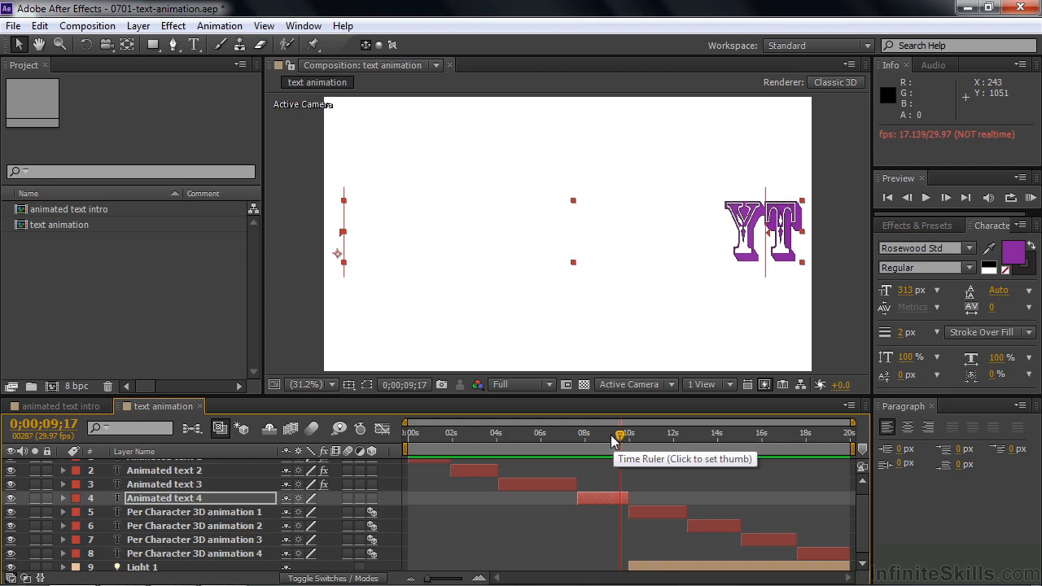
Step: Preview the per-character 3D animations up to 0;00;19;15, and replay the composition from 0;00;00;09 to 0;00;03;05
key(space)
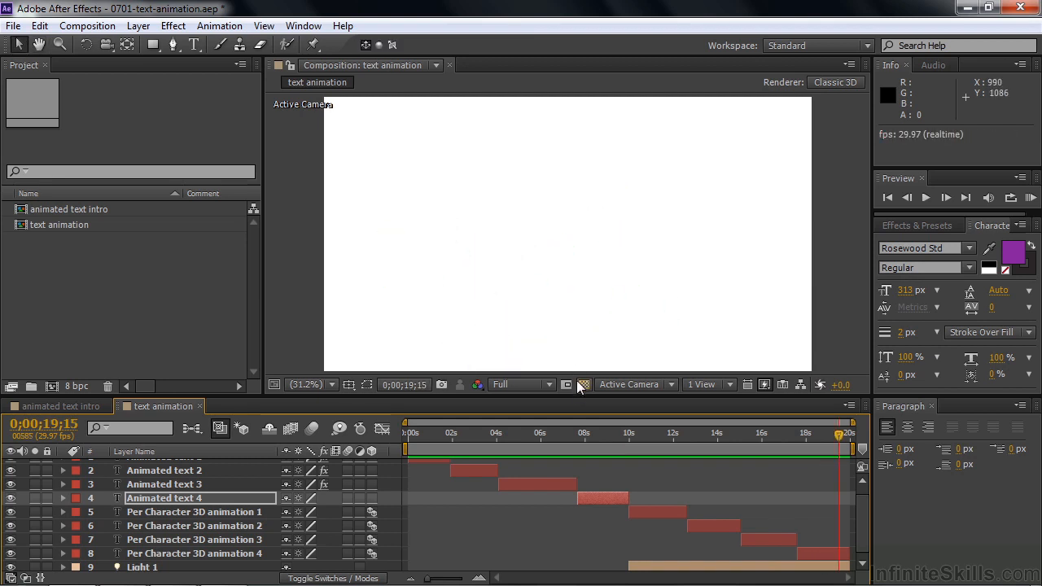
click(414, 435)
key(space)
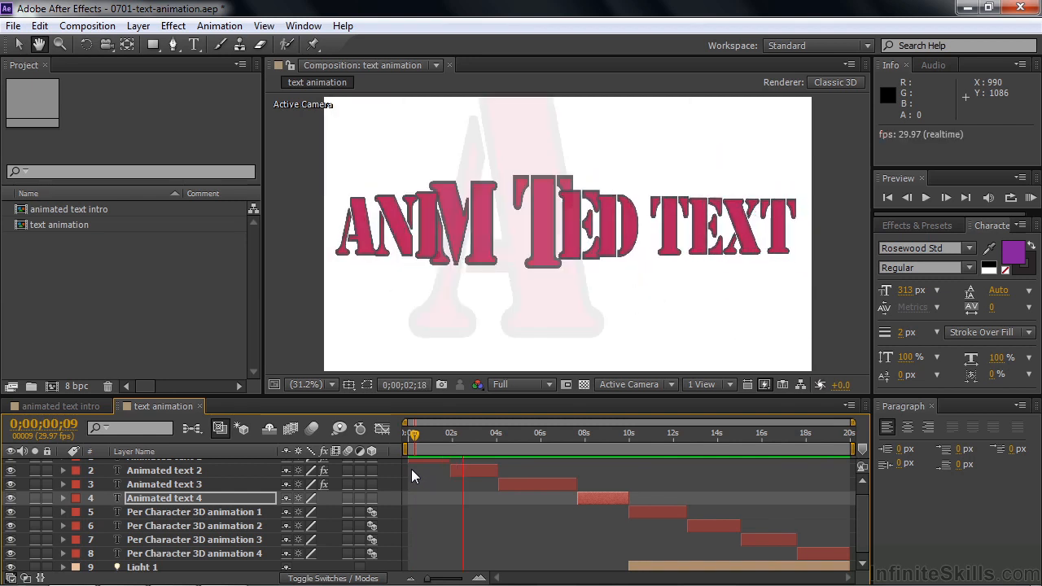
key(space)
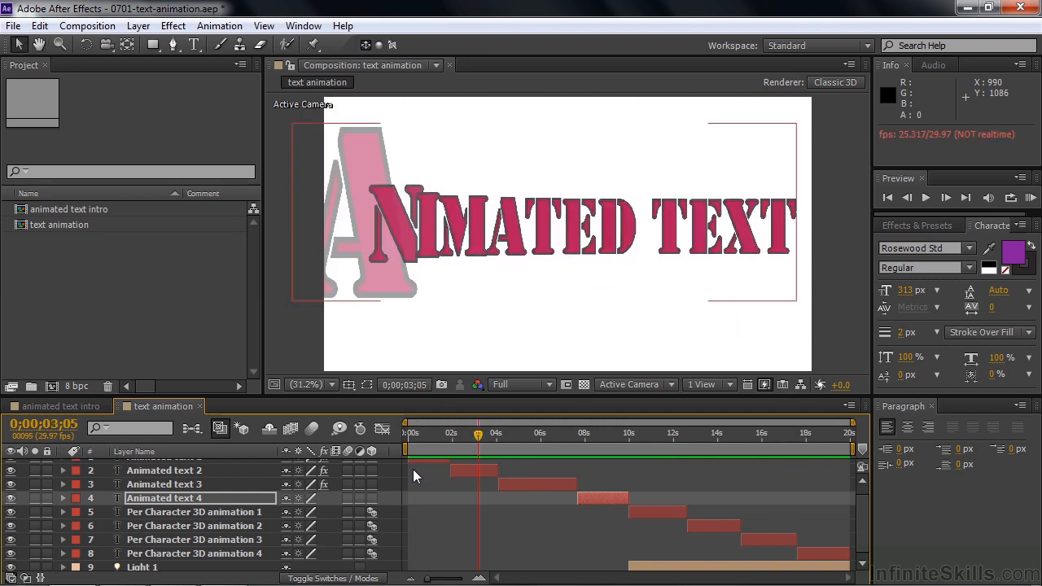